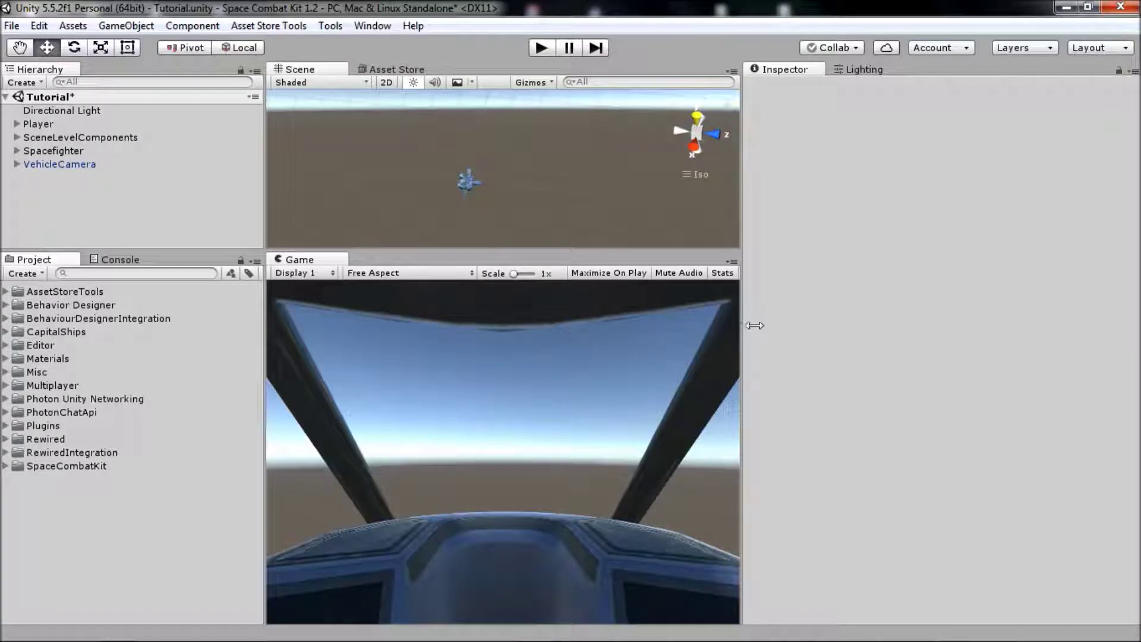
Step: Move the Inspector splitter right so the Scene and Game views get more room
drag(755, 325, 844, 327)
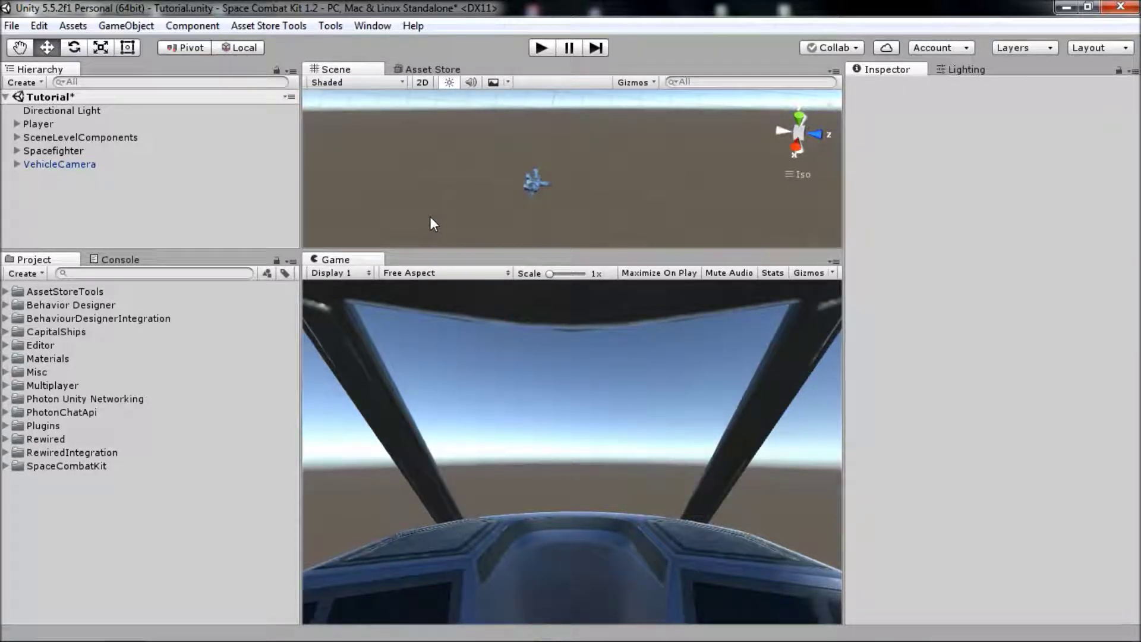
Step: Create an empty child of SceneLevelComponents named RadarSceneManager
right_click(112, 137)
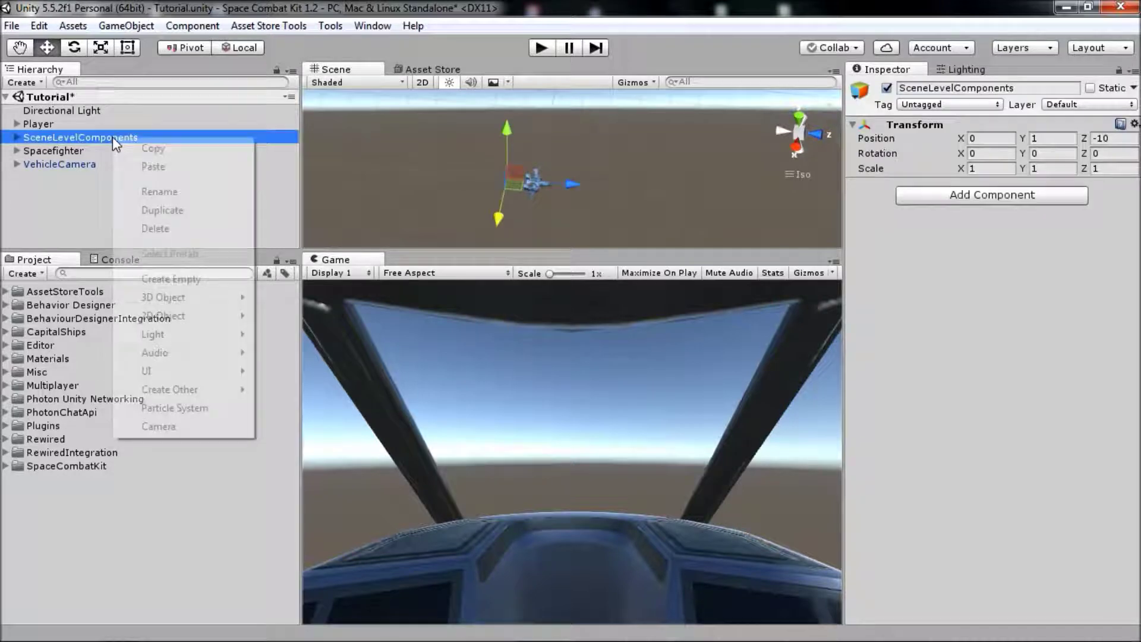
click(152, 280)
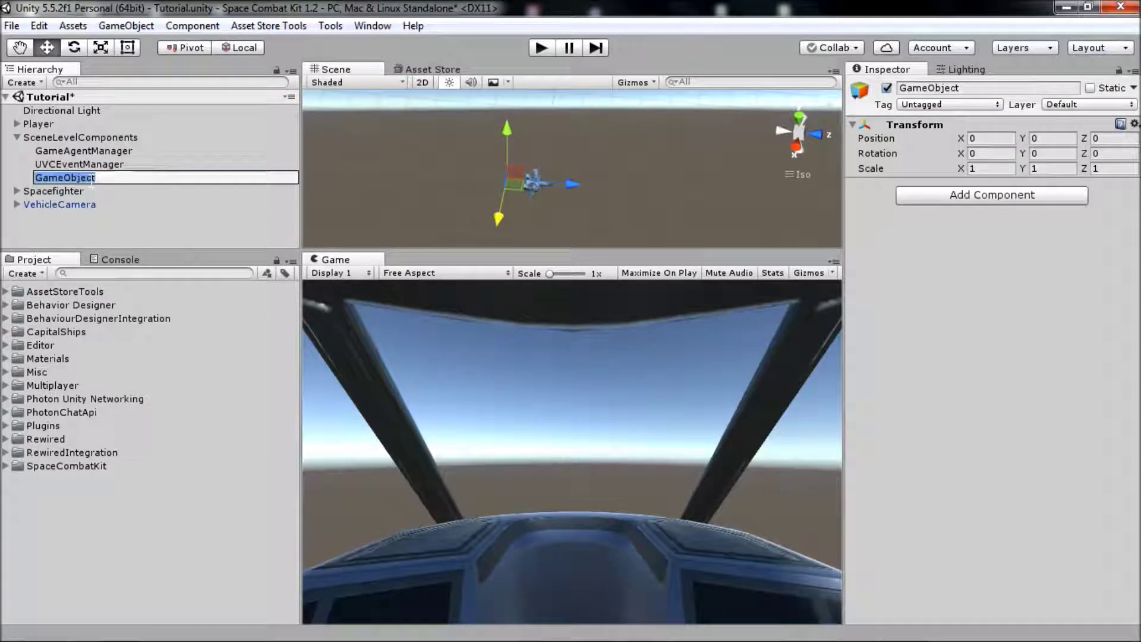
text(Rada)
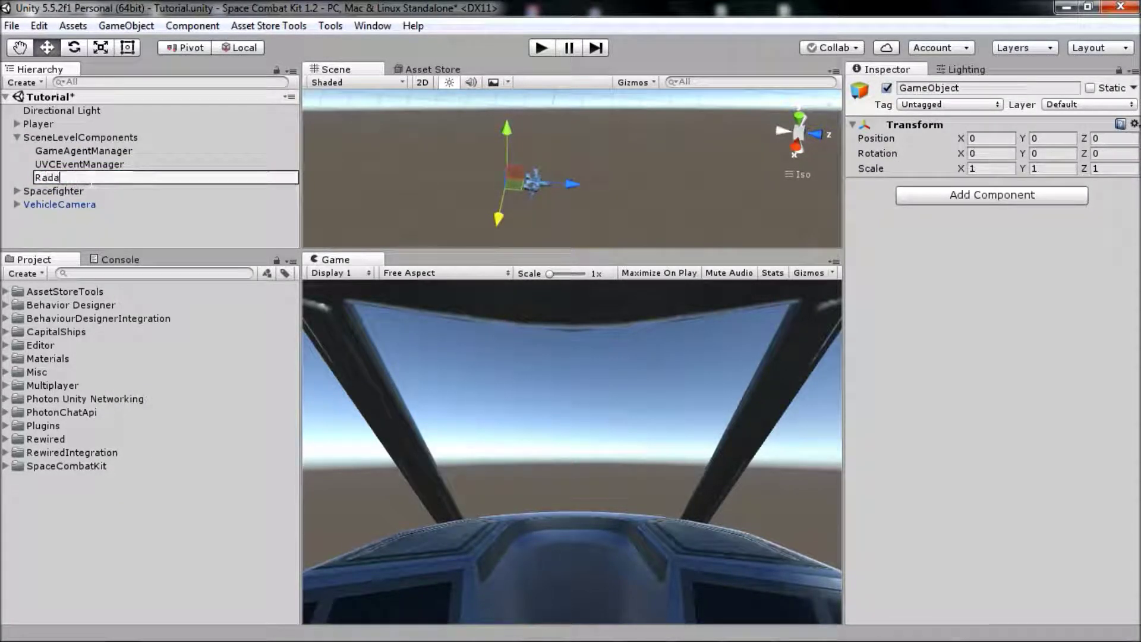
text(rSceneManager)
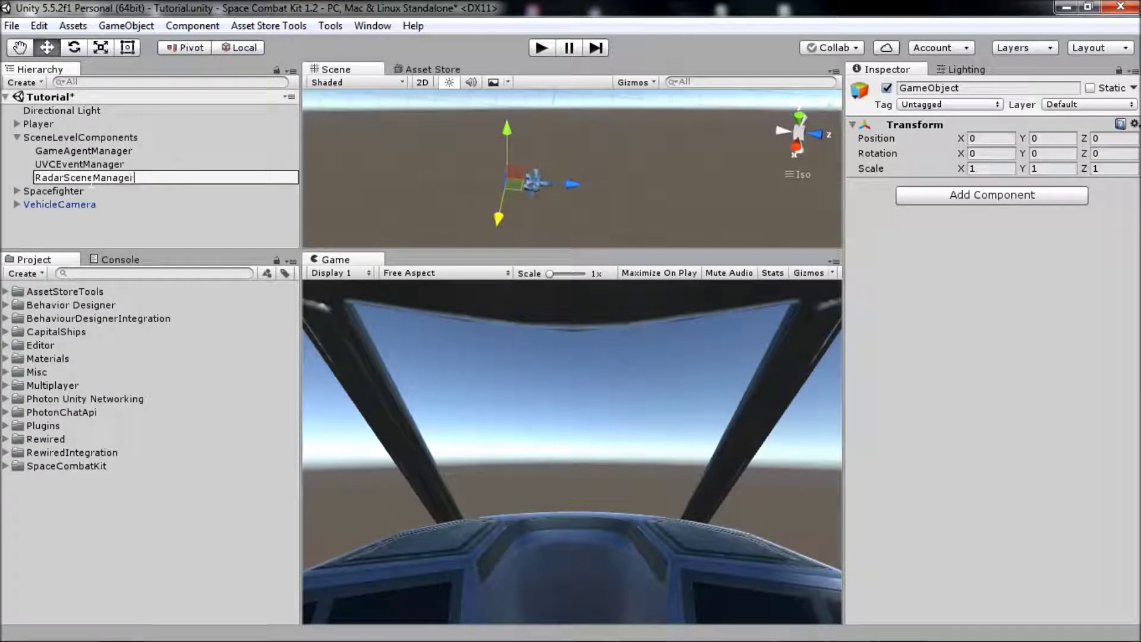
key(Return)
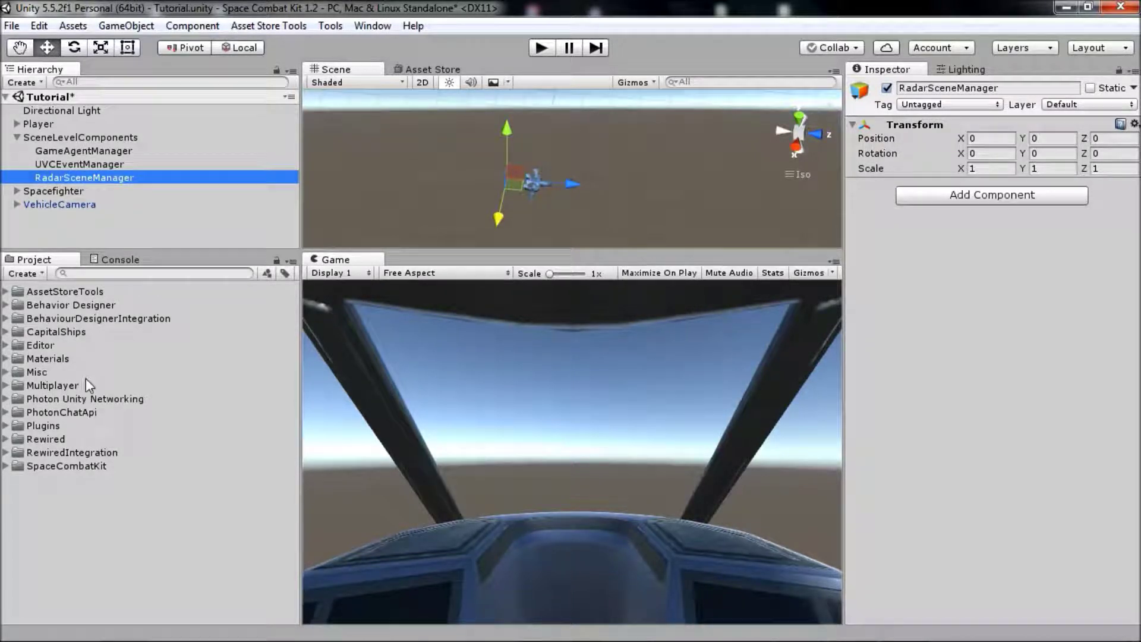
Step: Attach the RadarSceneManager script from Scripts/UniversalVehicleCombat/Radar to the RadarSceneManager object
double_click(48, 466)
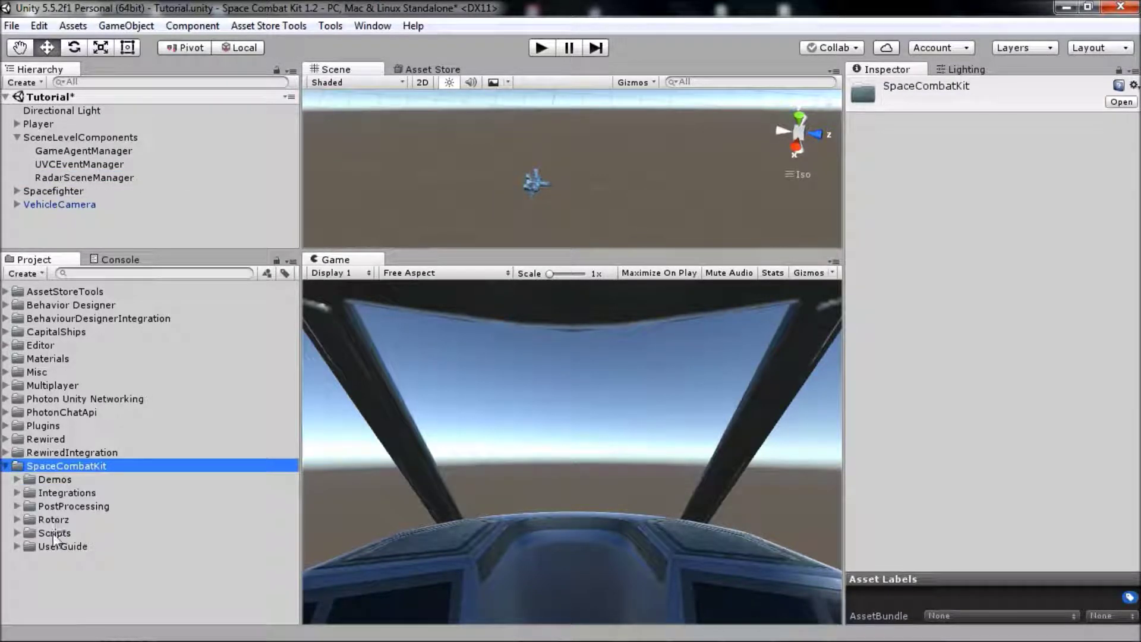
click(17, 531)
click(17, 530)
scroll(76, 439, down, 4)
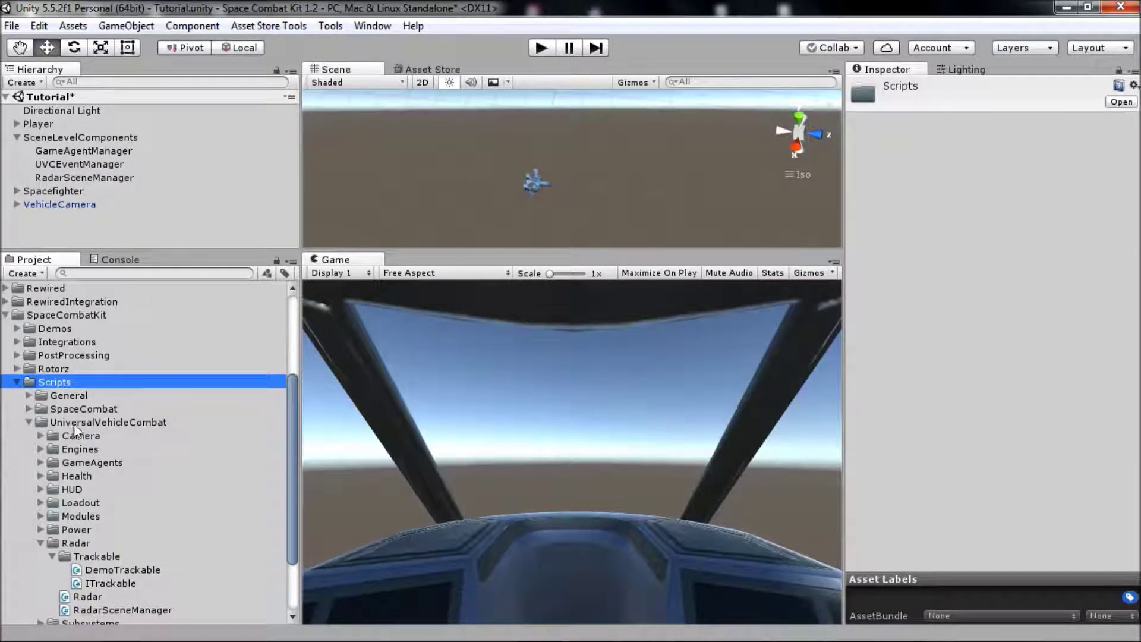
click(79, 423)
click(77, 542)
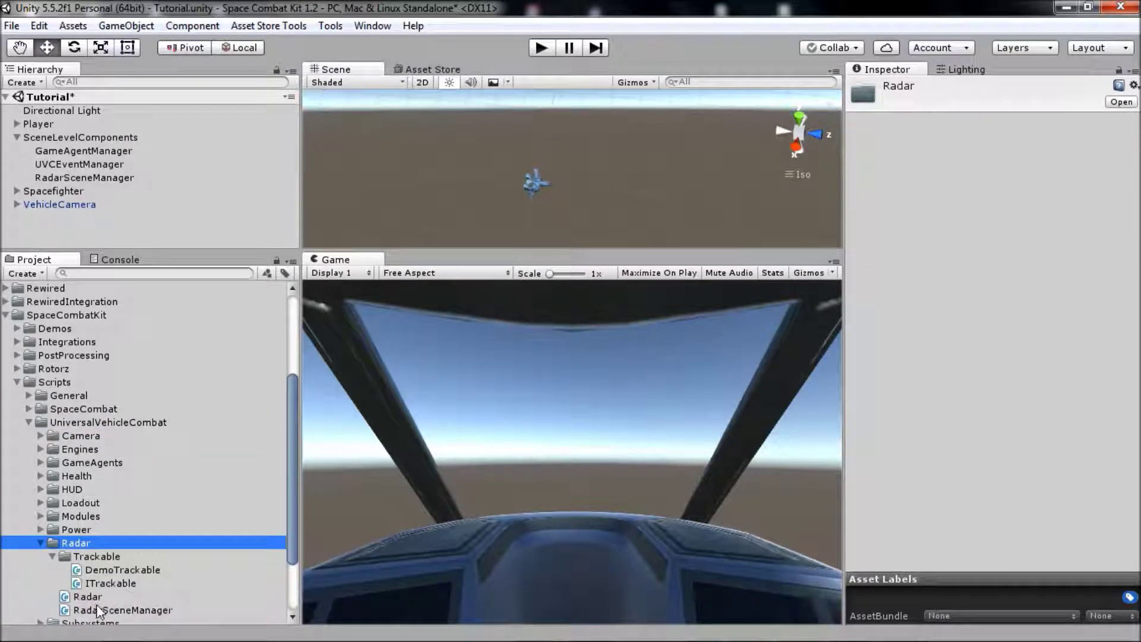
drag(98, 607, 86, 176)
click(86, 176)
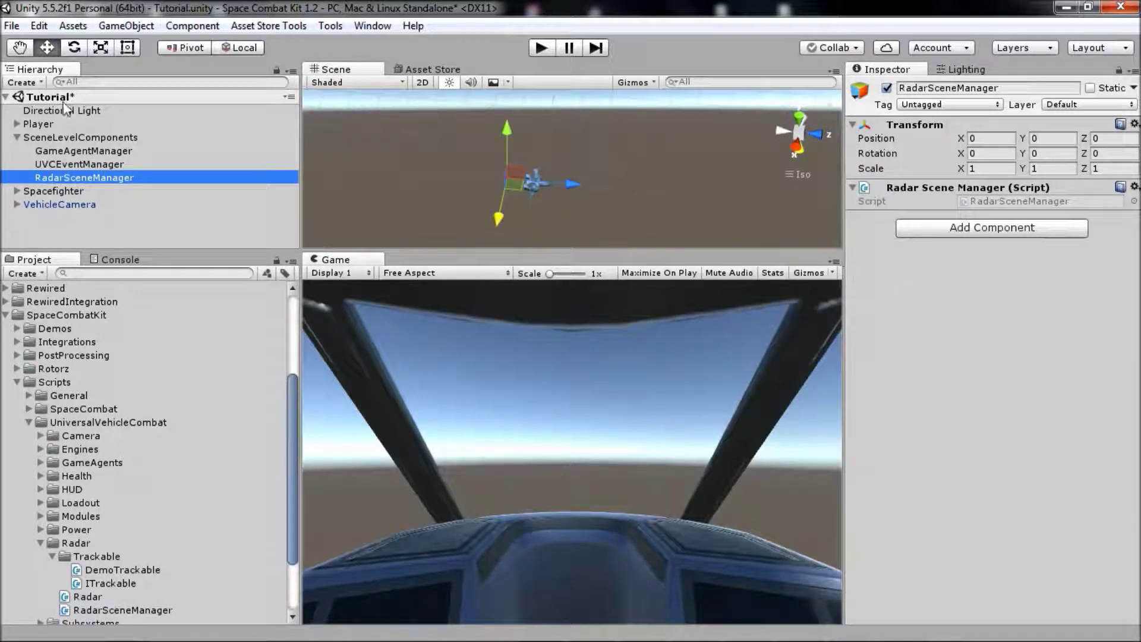
click(17, 136)
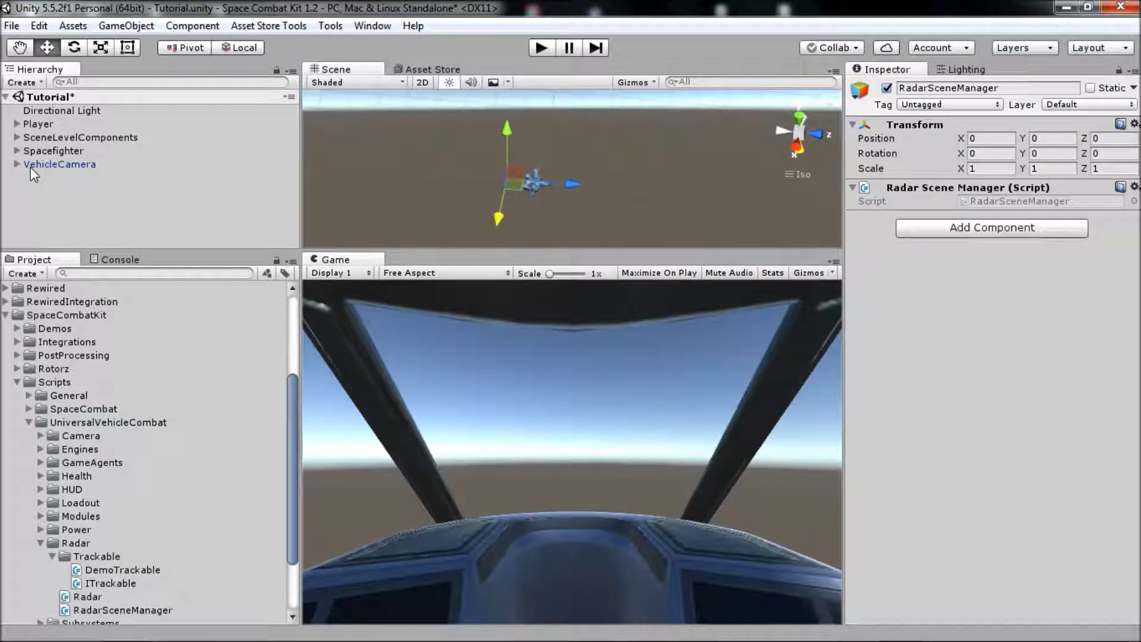
Step: Add the Radar script from Scripts/UniversalVehicleCombat/Radar to Spacefighter and expand its settings
click(48, 151)
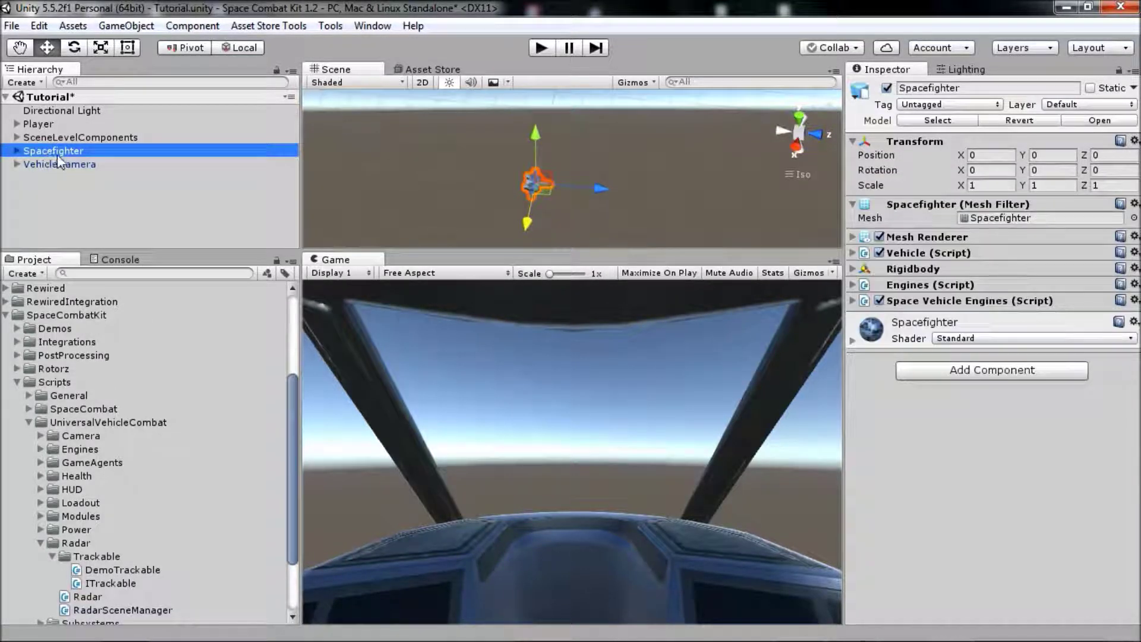
click(56, 317)
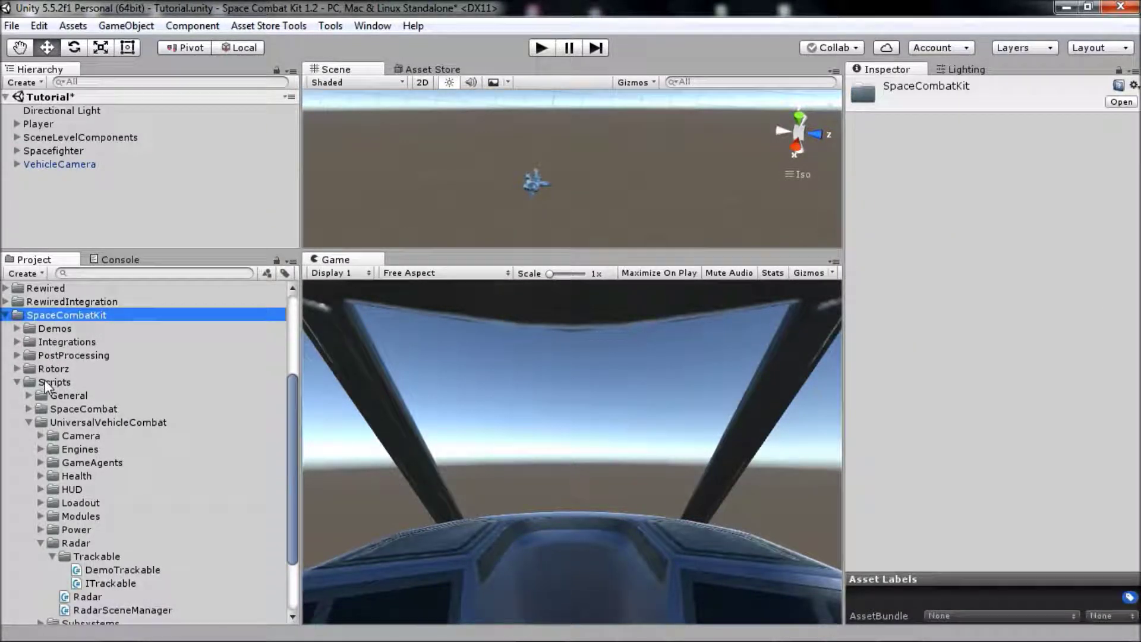
click(44, 381)
click(69, 425)
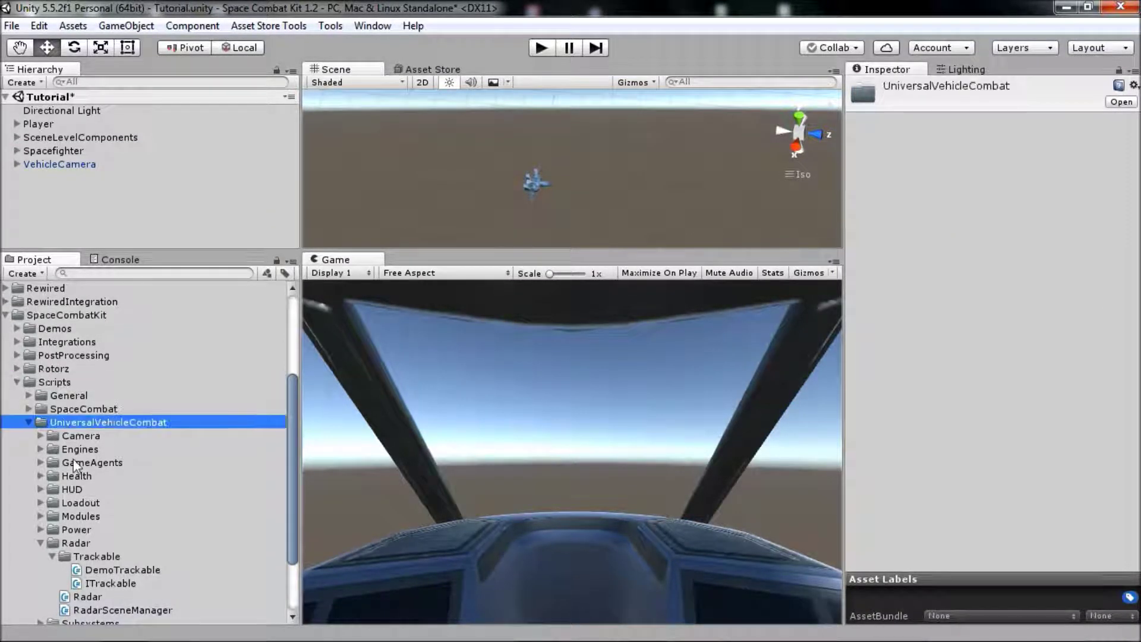
click(72, 543)
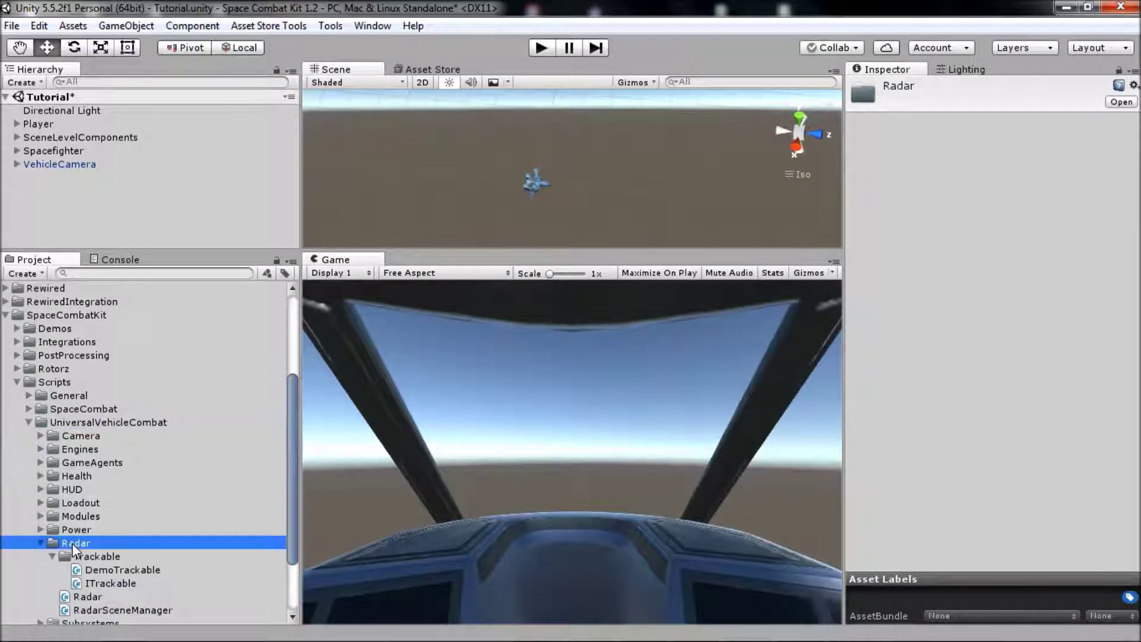
drag(91, 597, 69, 149)
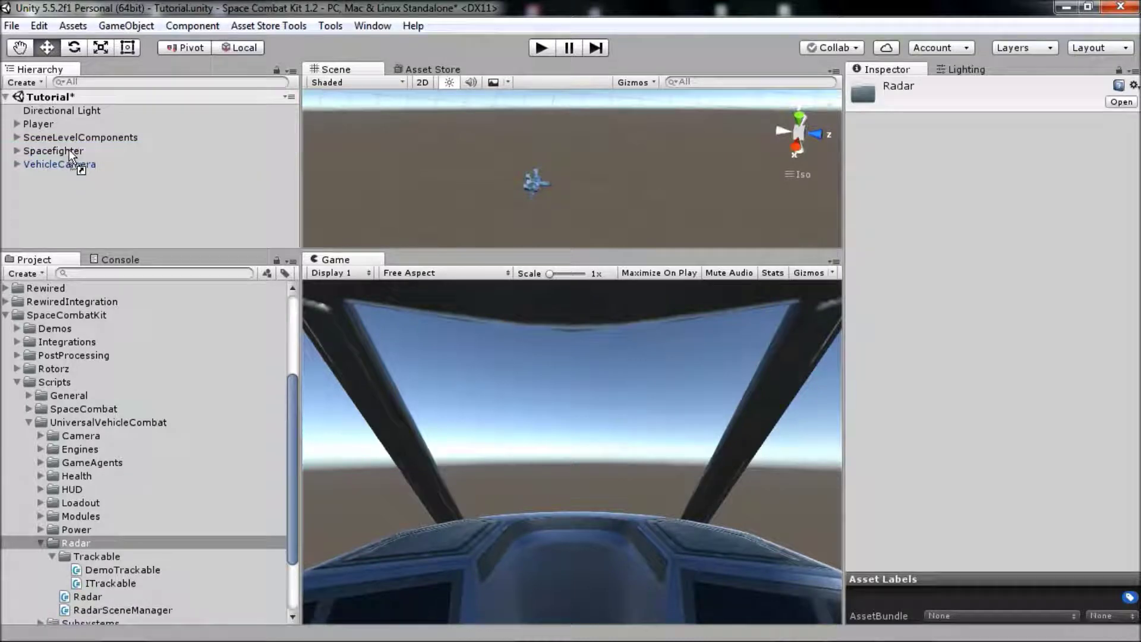
click(68, 152)
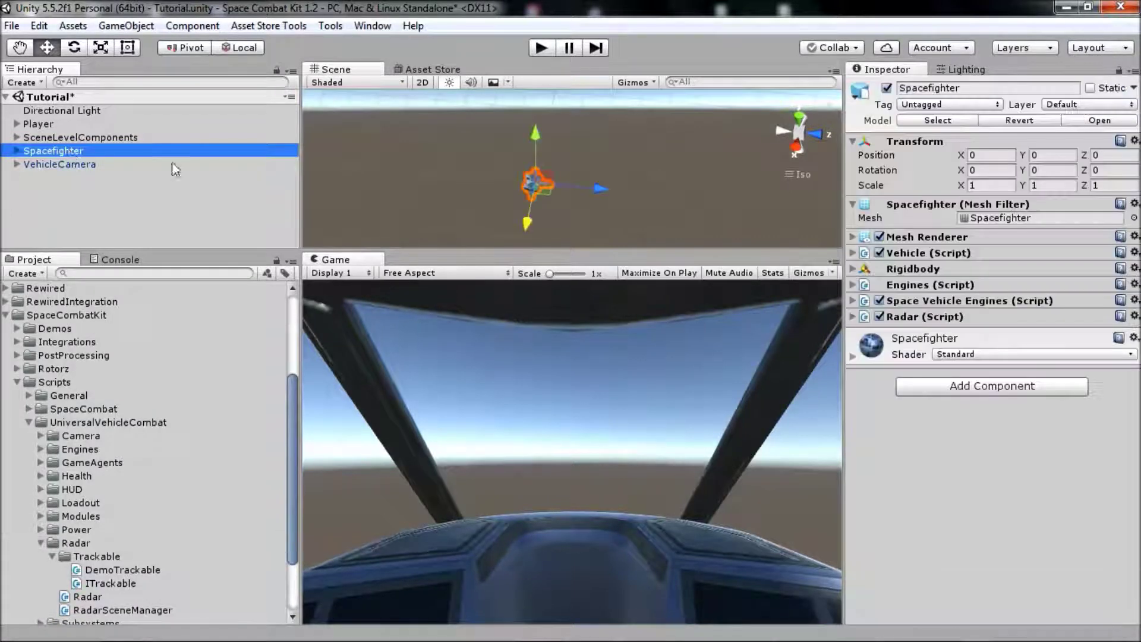
click(853, 317)
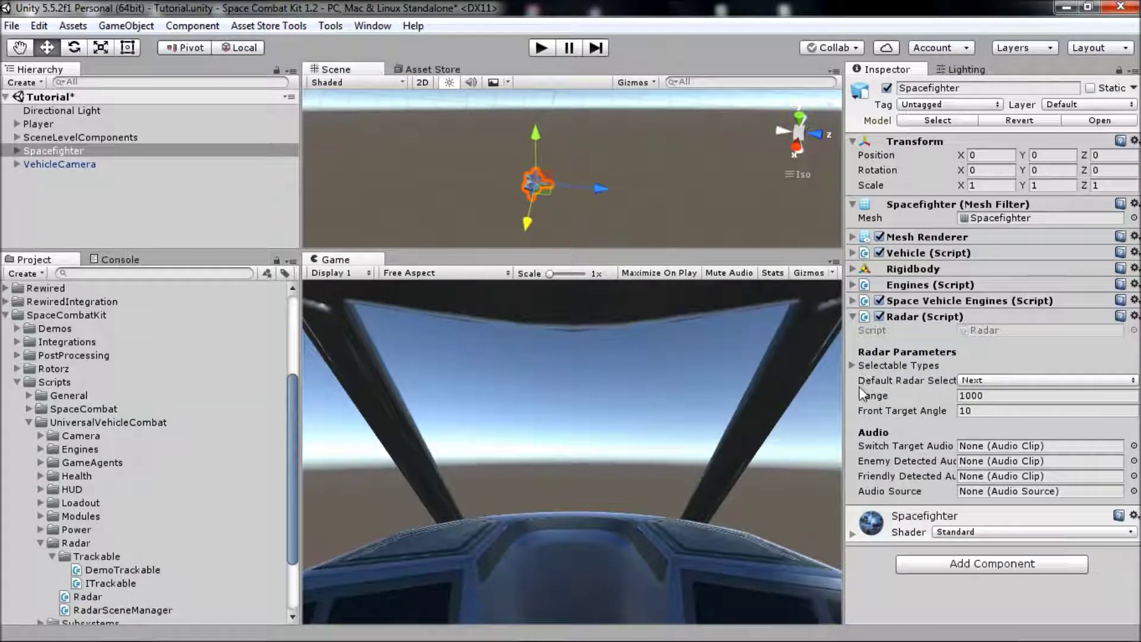
Step: Set the Radar's Selectable Types size to 1, keep Element 0 as Ship, then collapse the list
drag(854, 392, 722, 380)
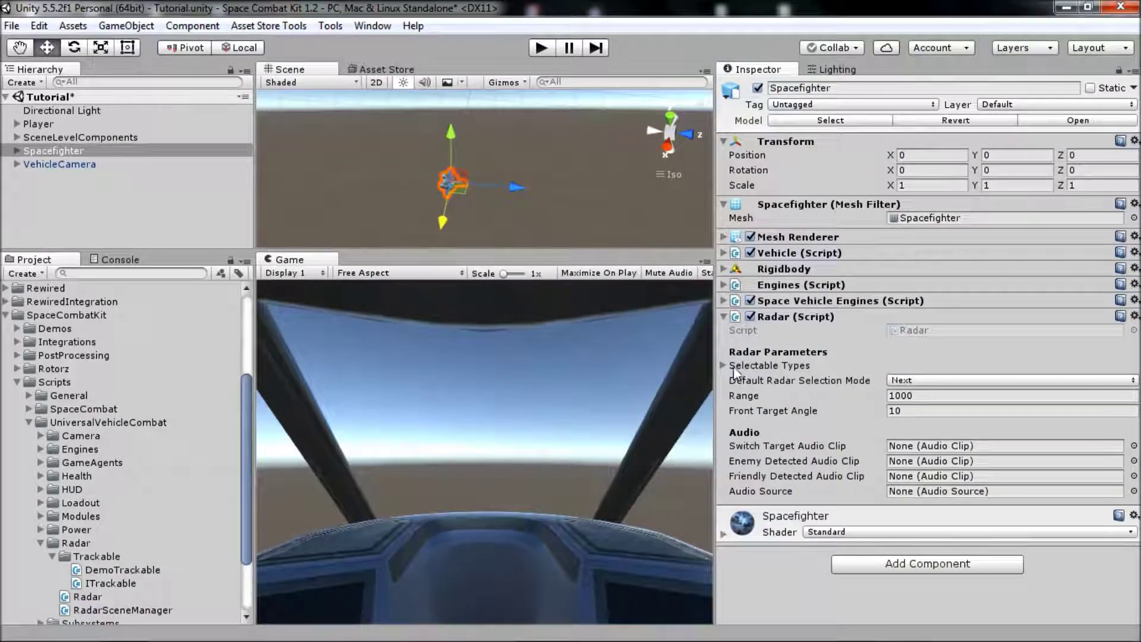
click(724, 365)
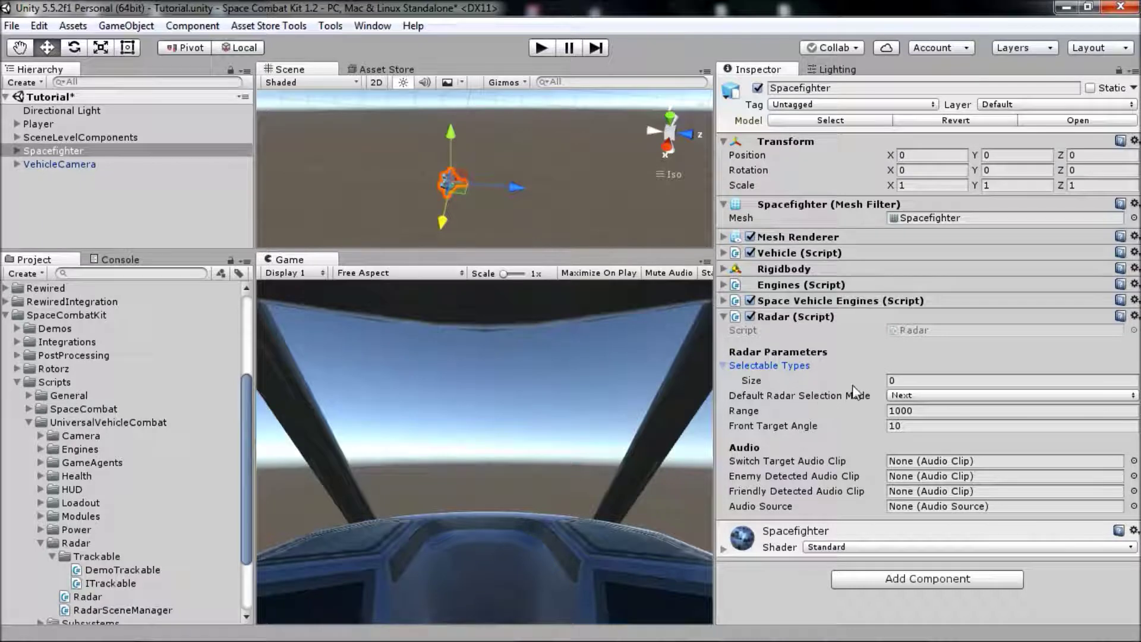
click(912, 381)
text(1)
key(Return)
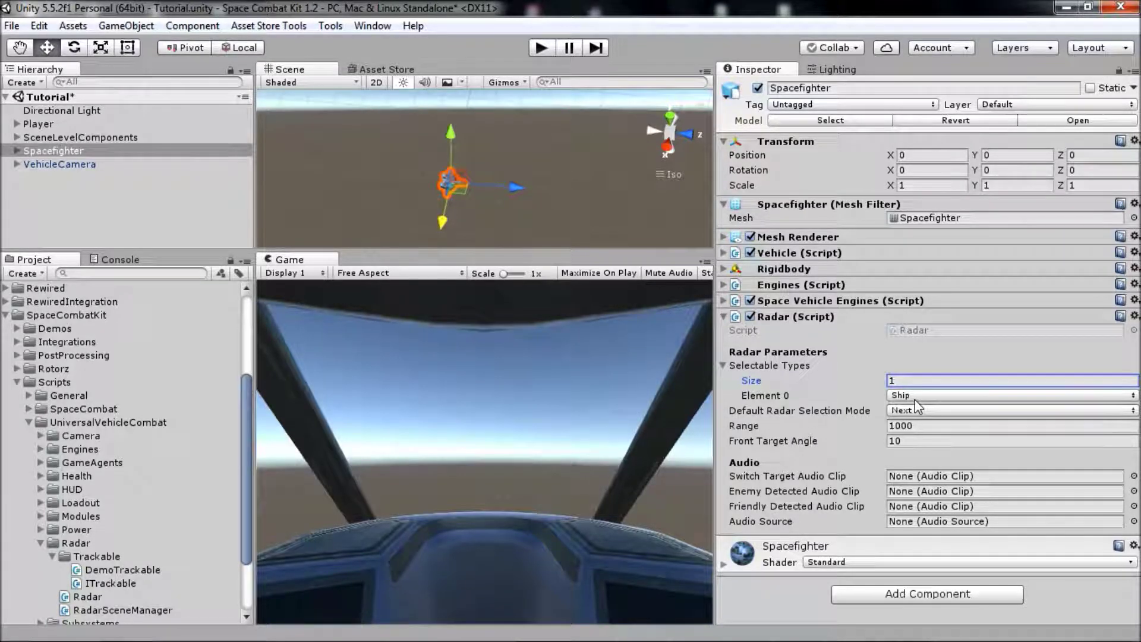
click(916, 398)
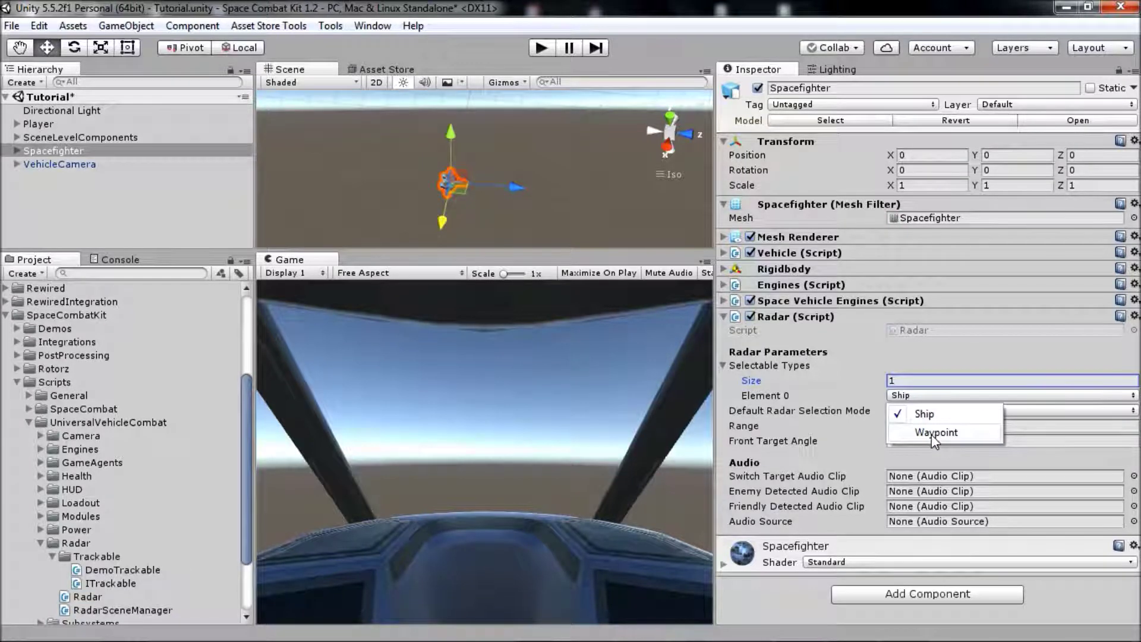
click(786, 402)
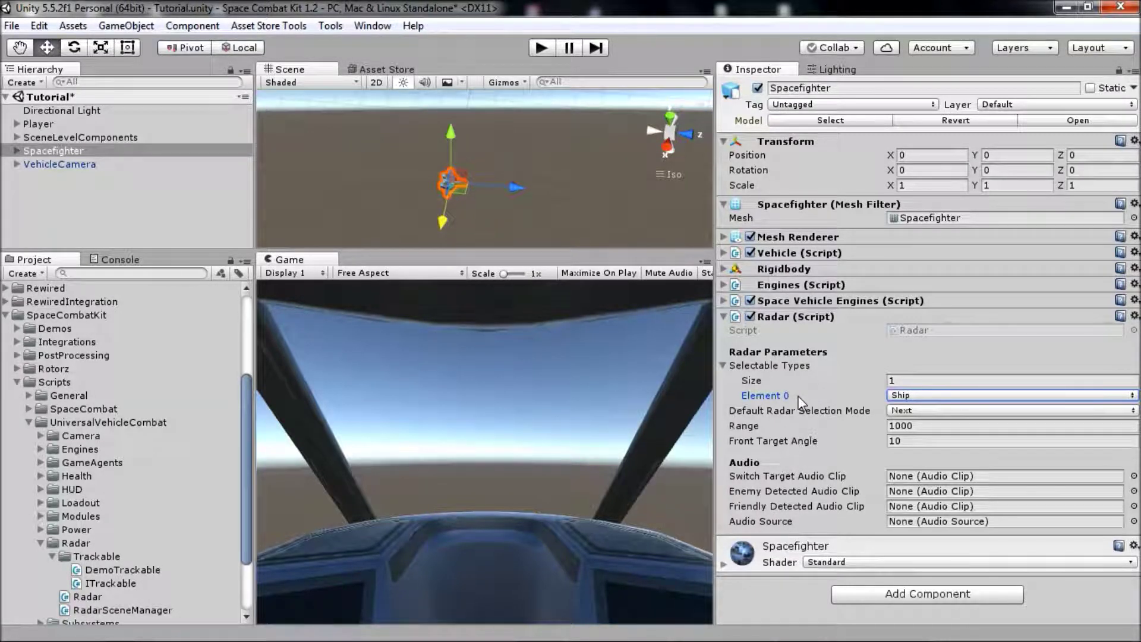
click(722, 365)
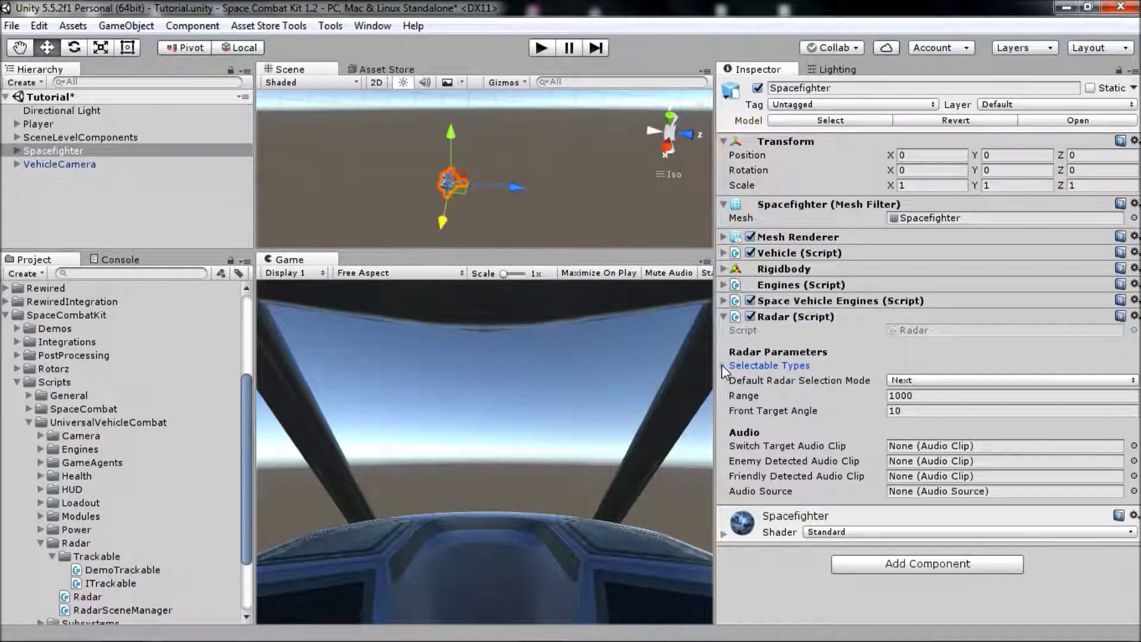
Step: Collapse Radar (Script) and expand Vehicle (Script) to show its Trackable Type, Ship
click(723, 316)
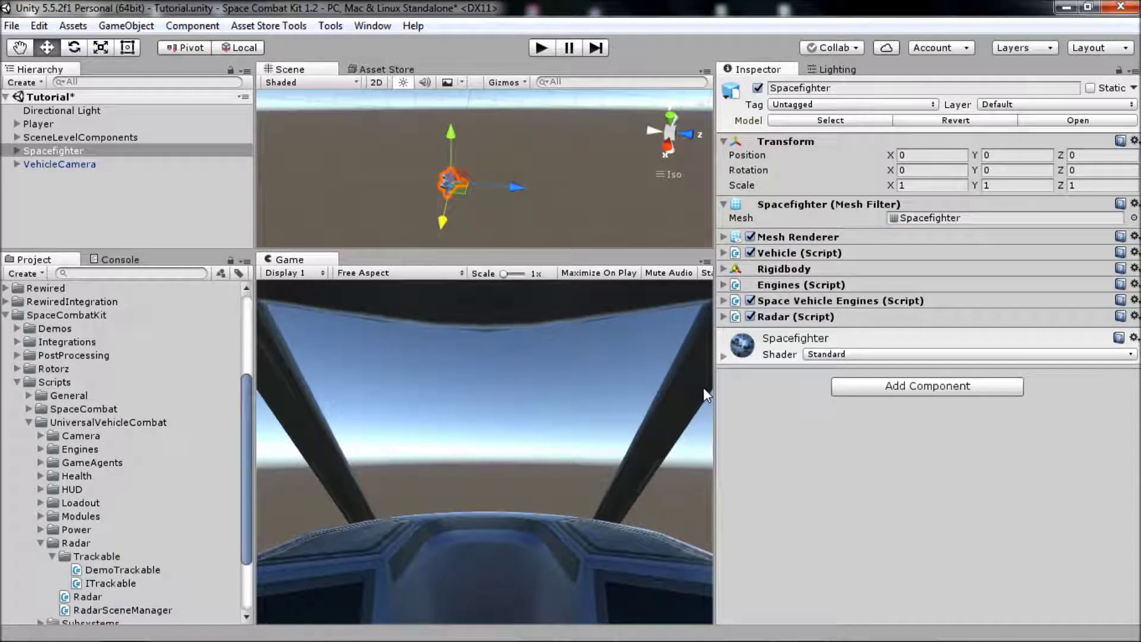
click(724, 253)
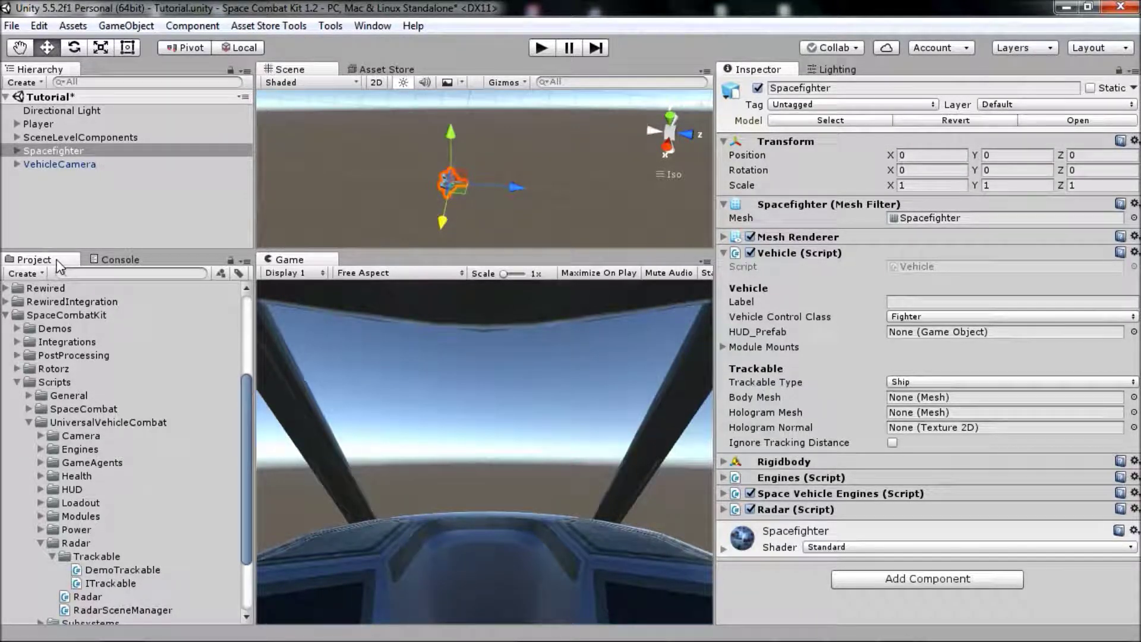
Step: Browse to Scripts/UniversalVehicleCombat/Radar/Trackable and select DemoTrackable to view its code
click(61, 313)
click(70, 383)
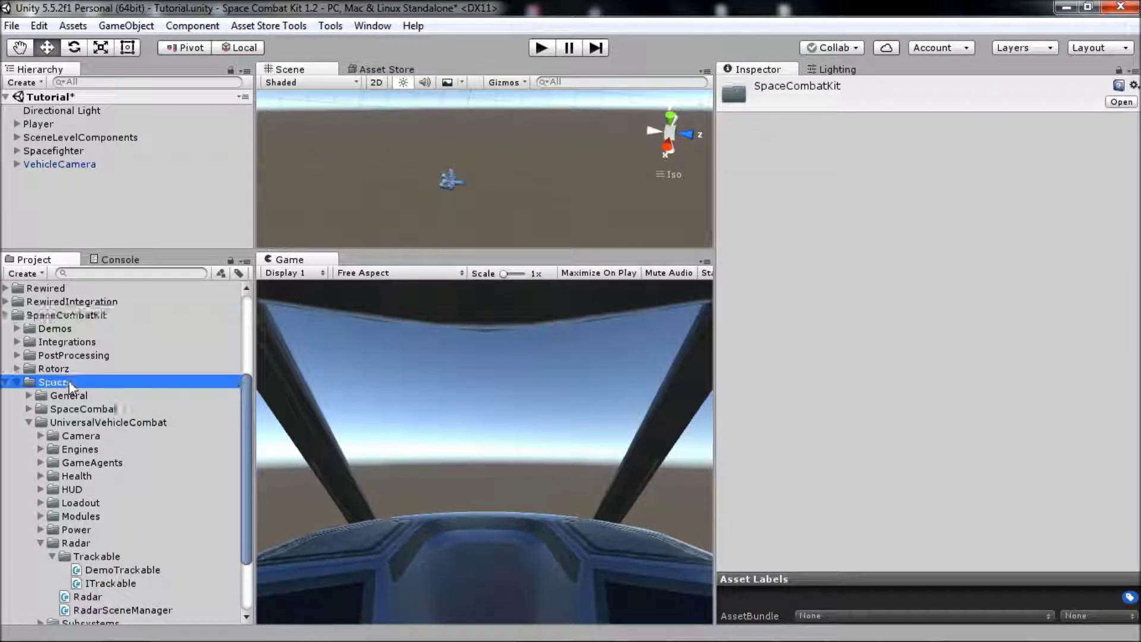
click(71, 421)
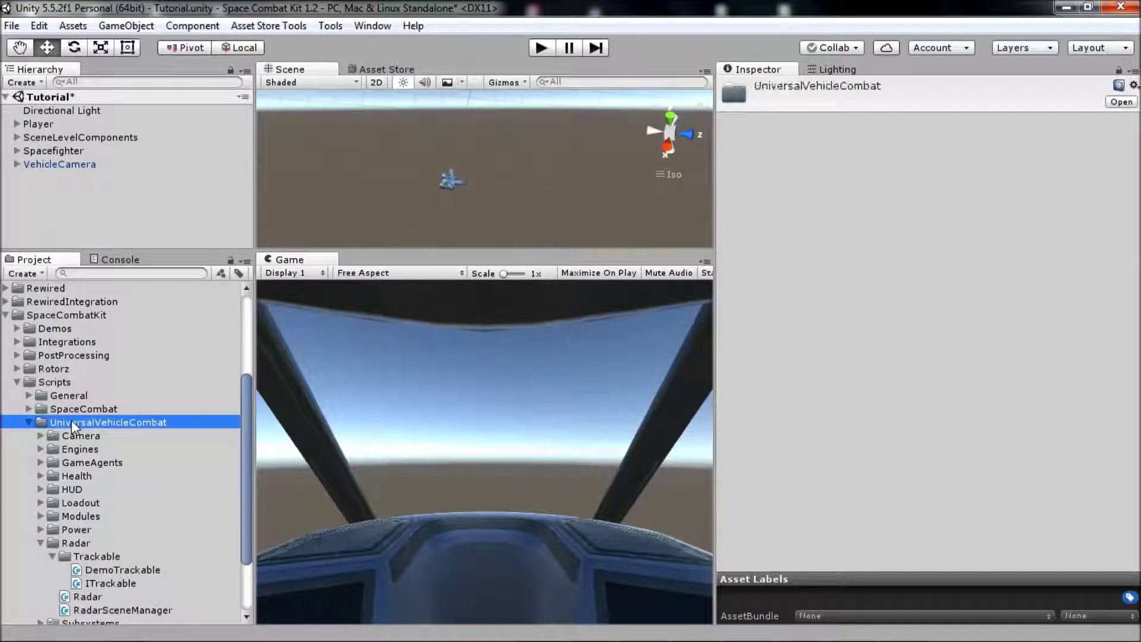
click(82, 542)
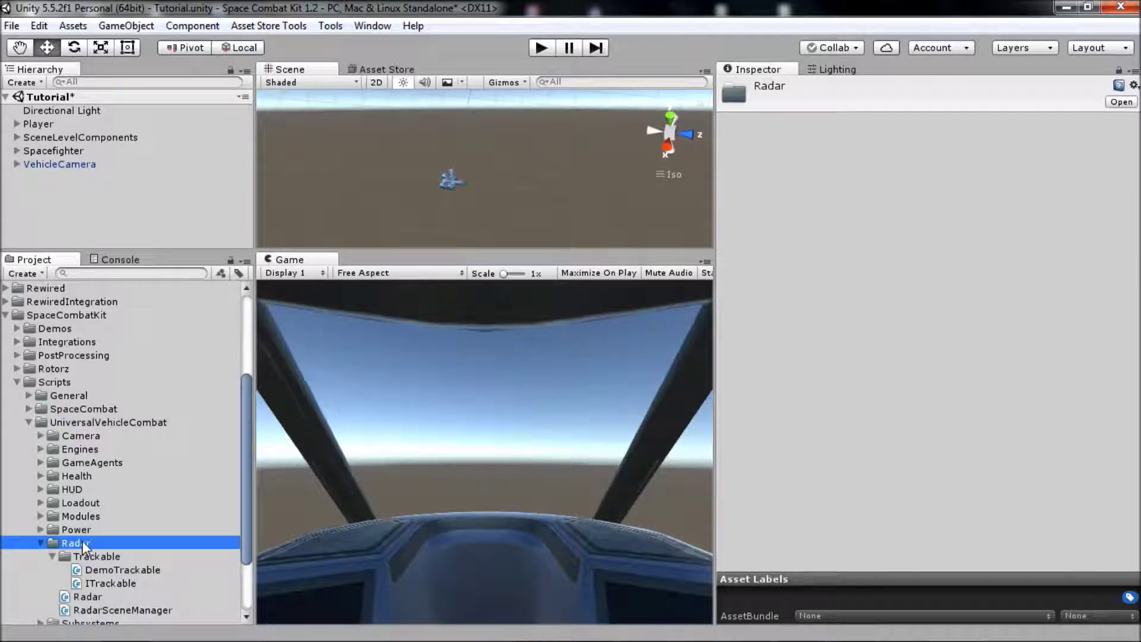
click(87, 557)
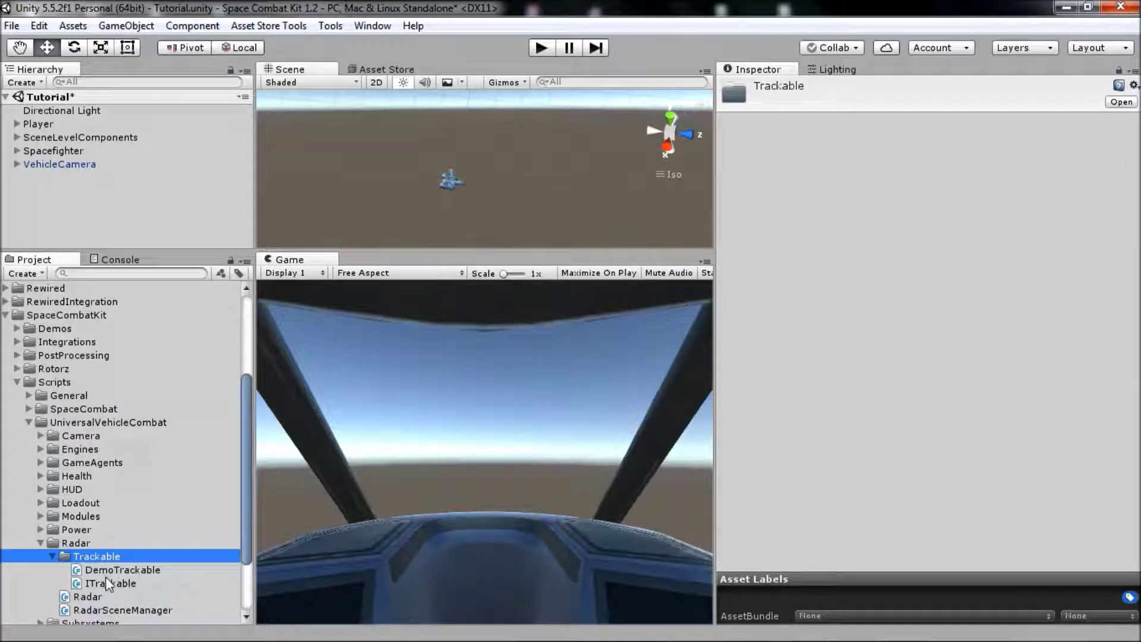
click(106, 571)
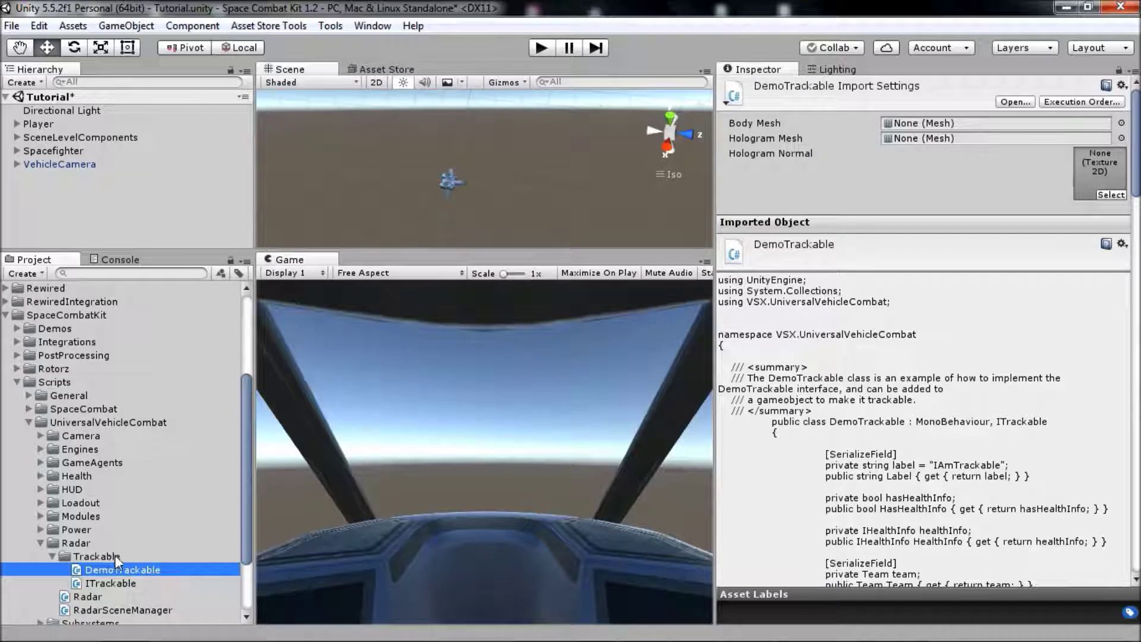
click(144, 27)
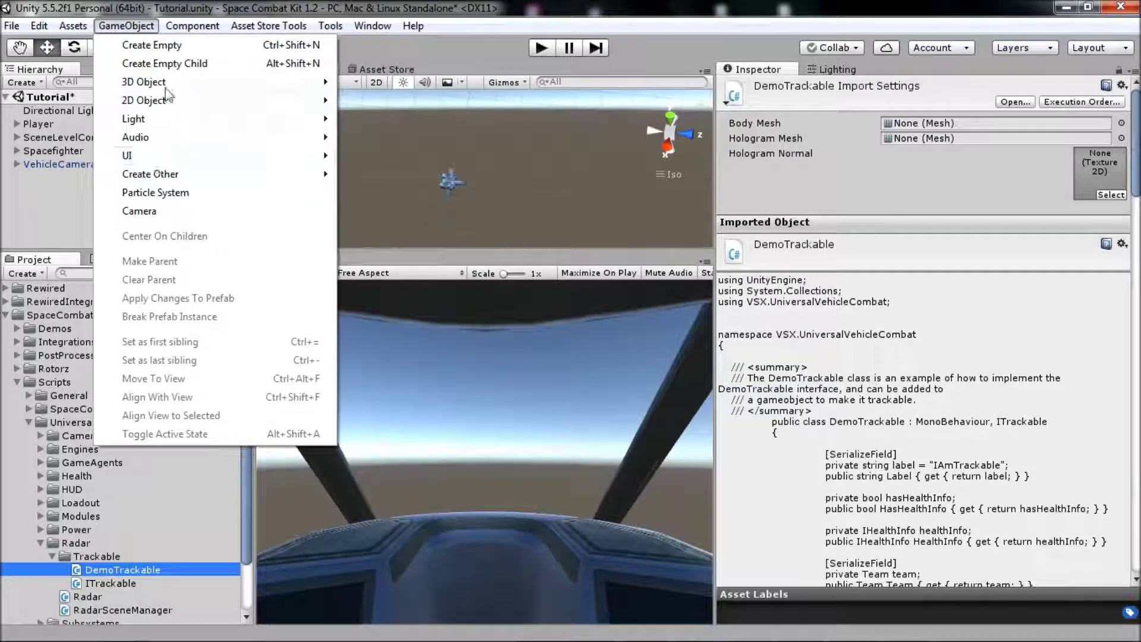
Step: Create a 3D cube and drag it ahead of the ship to about X -1.2, Z 56.8
mouse_move(156, 82)
click(376, 81)
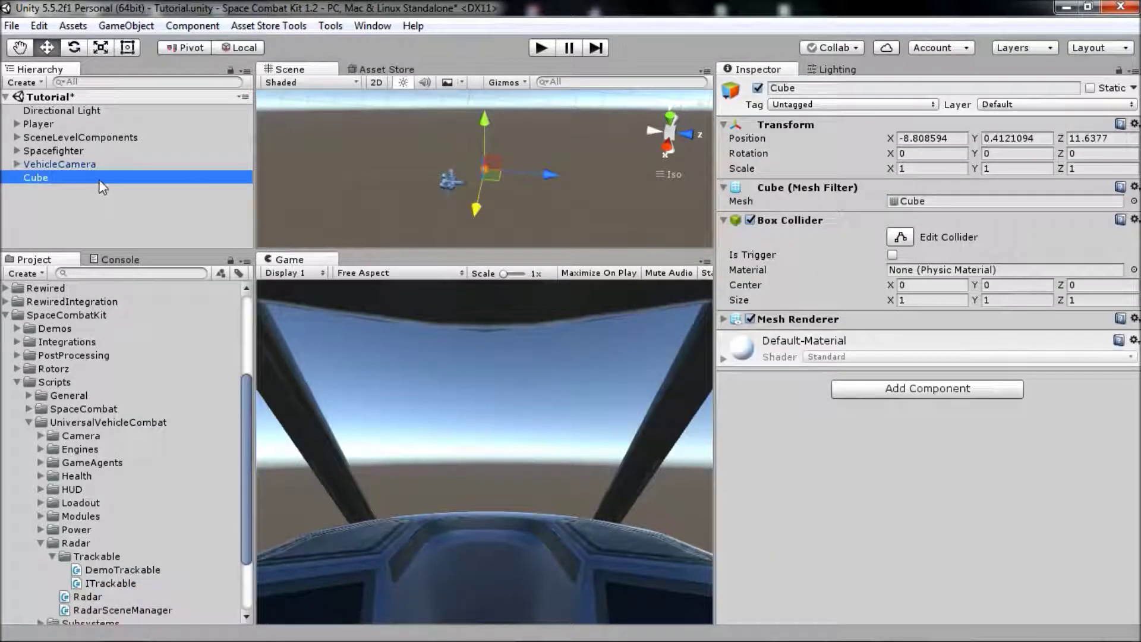
drag(519, 168, 596, 187)
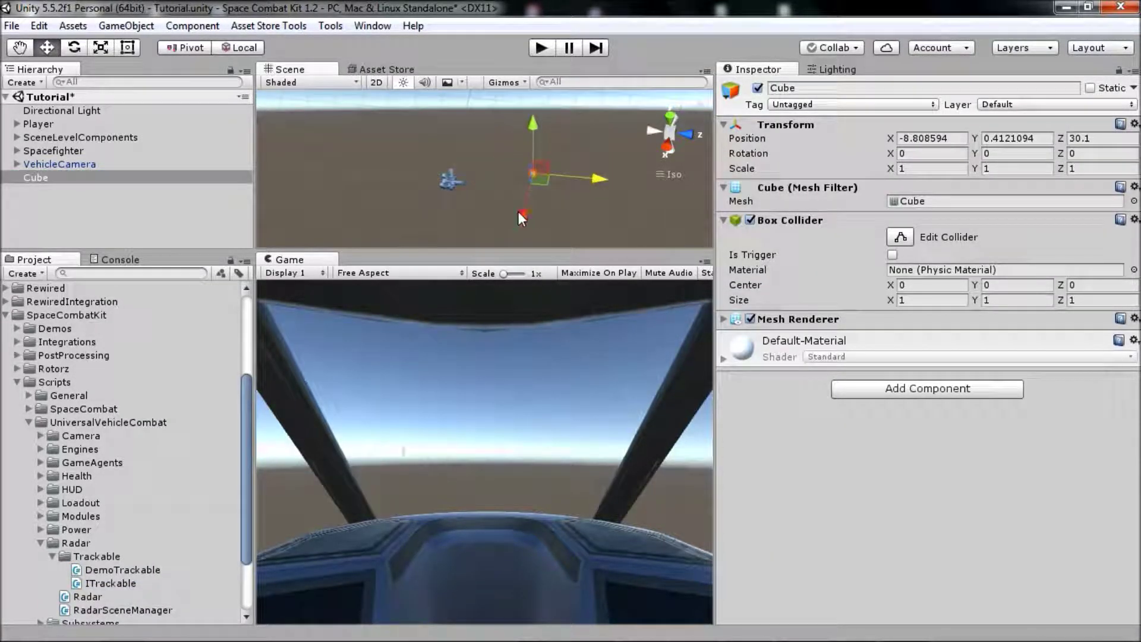
drag(518, 217, 527, 226)
drag(591, 188, 659, 204)
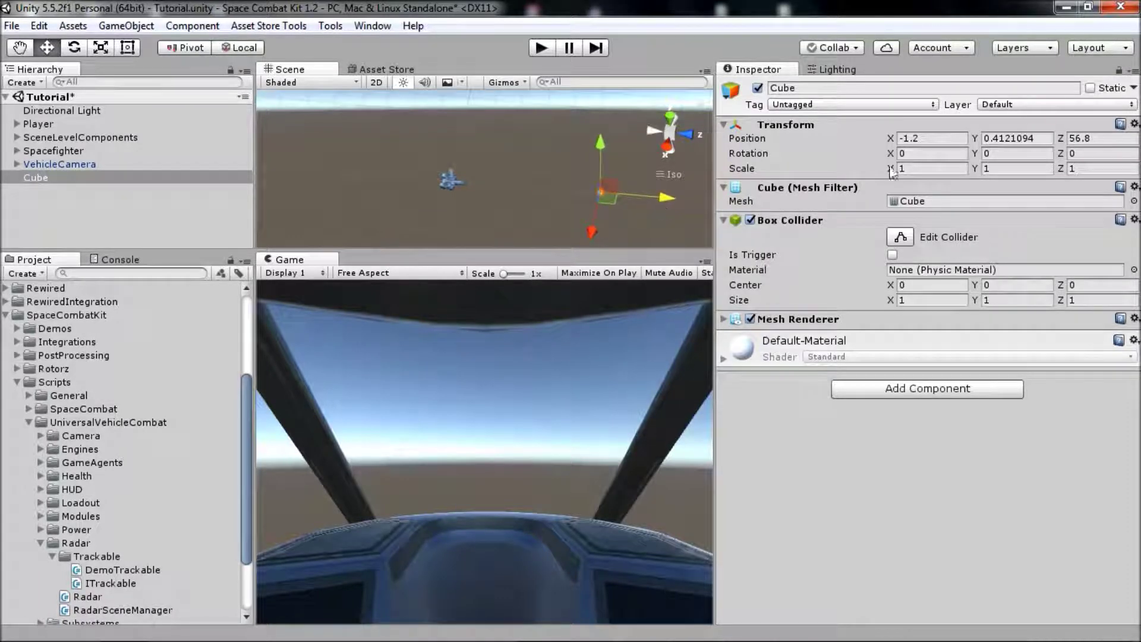
Step: Set the cube's scale to 10 on X, Y and Z
click(938, 168)
text(10)
key(Tab)
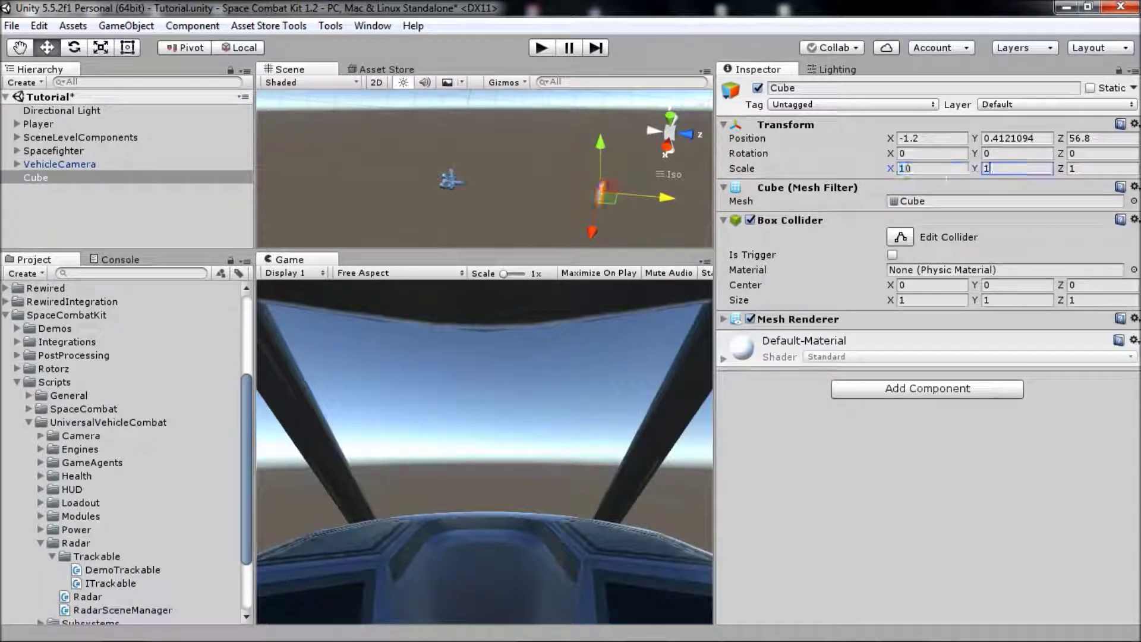
text(0)
key(Tab)
text(10)
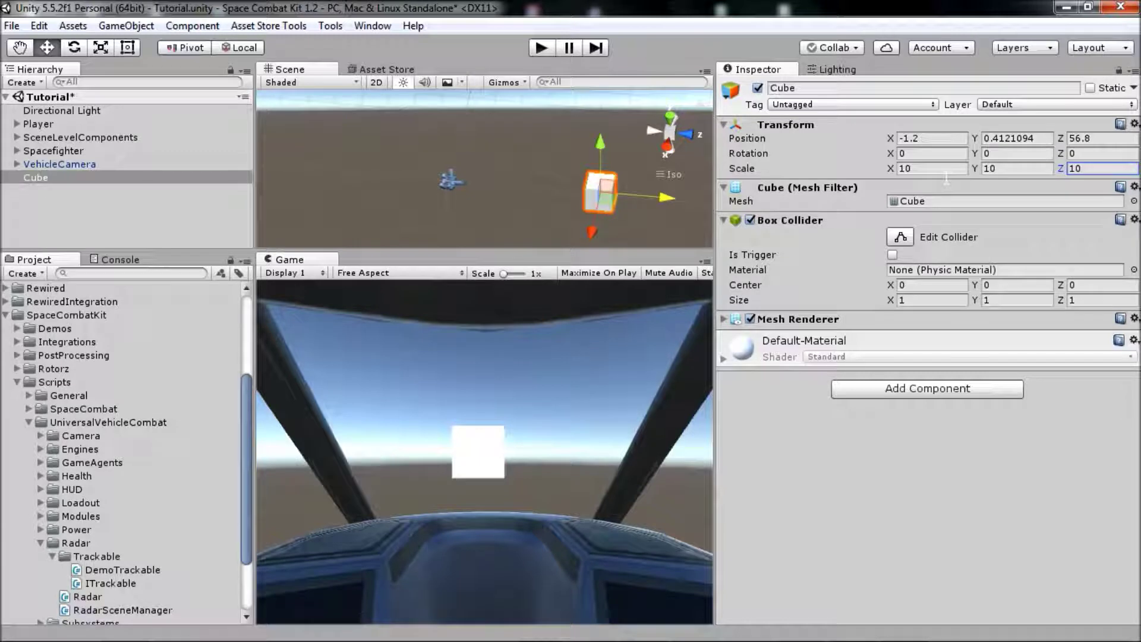
click(141, 570)
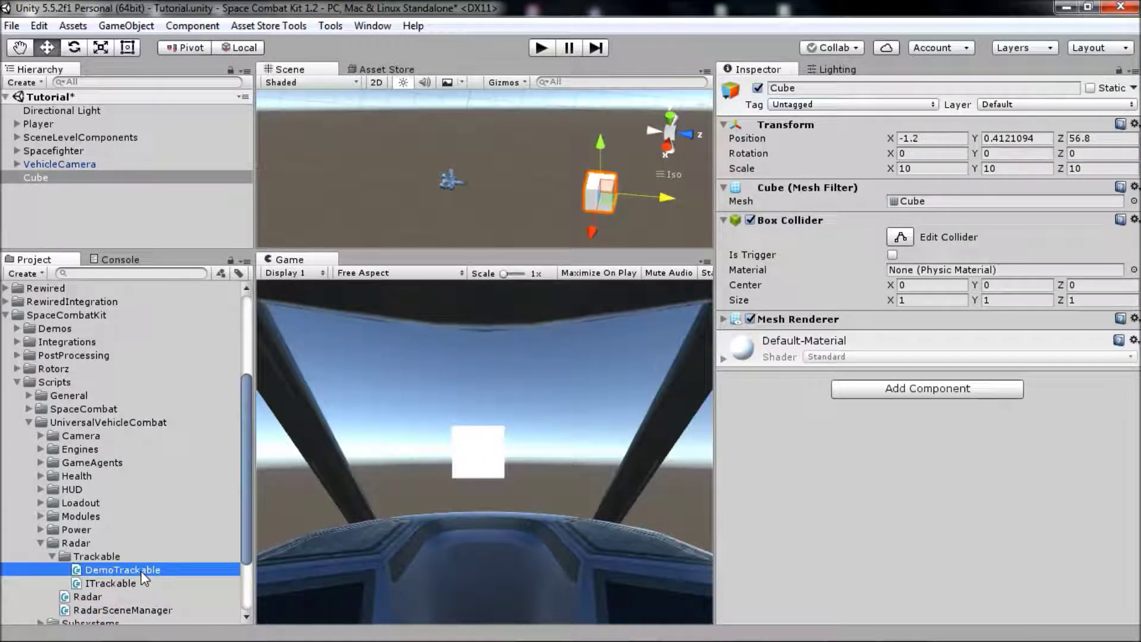
Step: Attach the DemoTrackable script to the Cube and set its Team to Enemy
drag(140, 571, 113, 178)
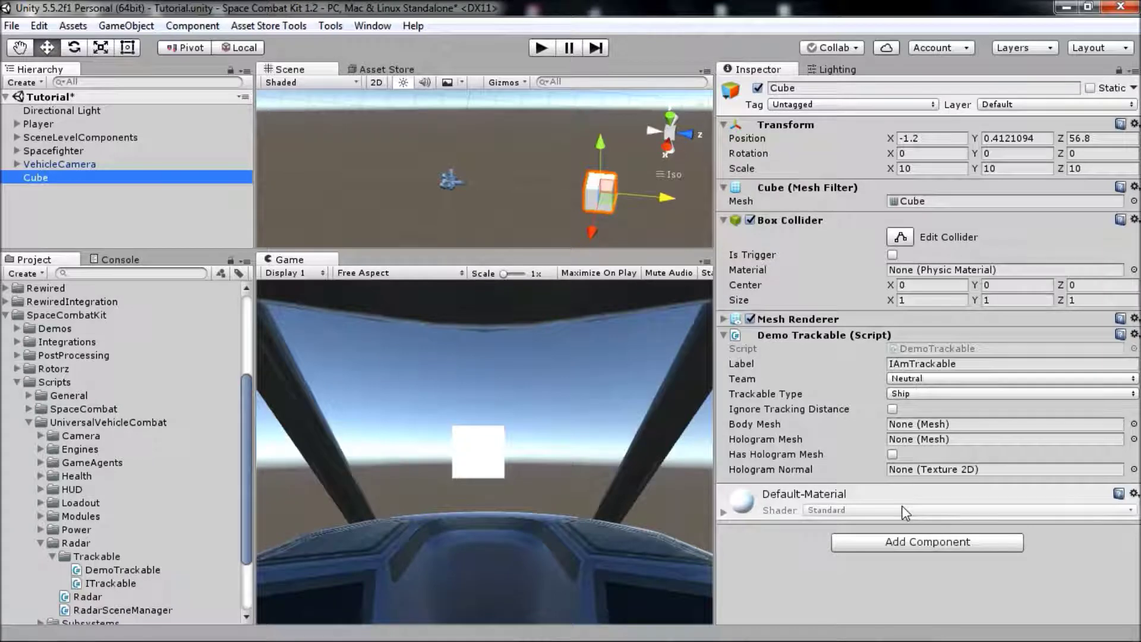
click(907, 378)
click(926, 439)
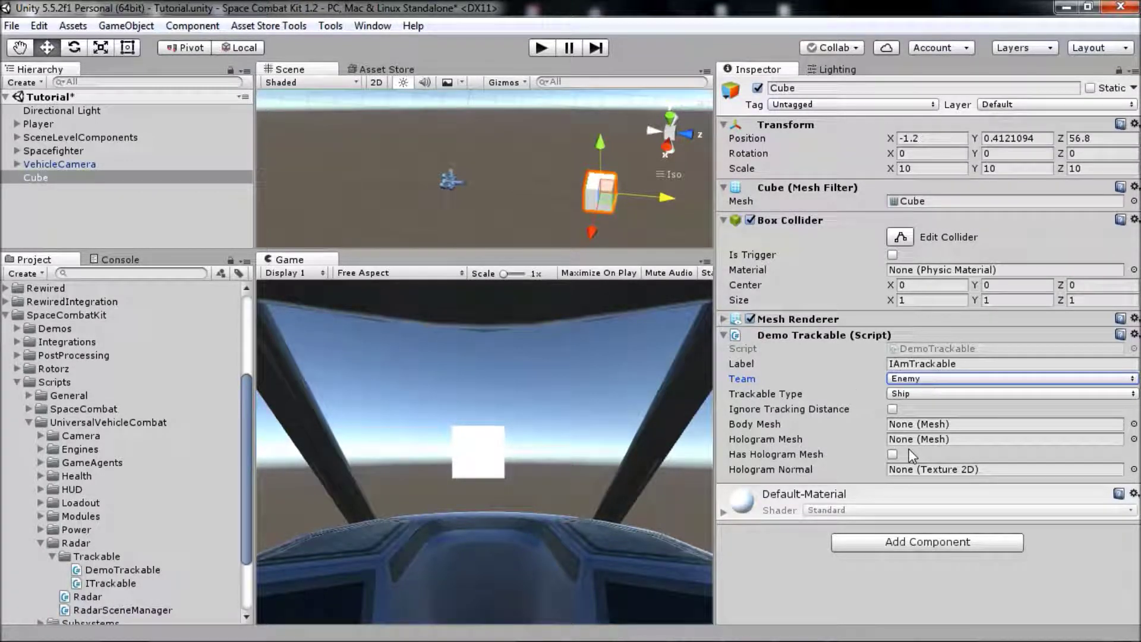
click(542, 48)
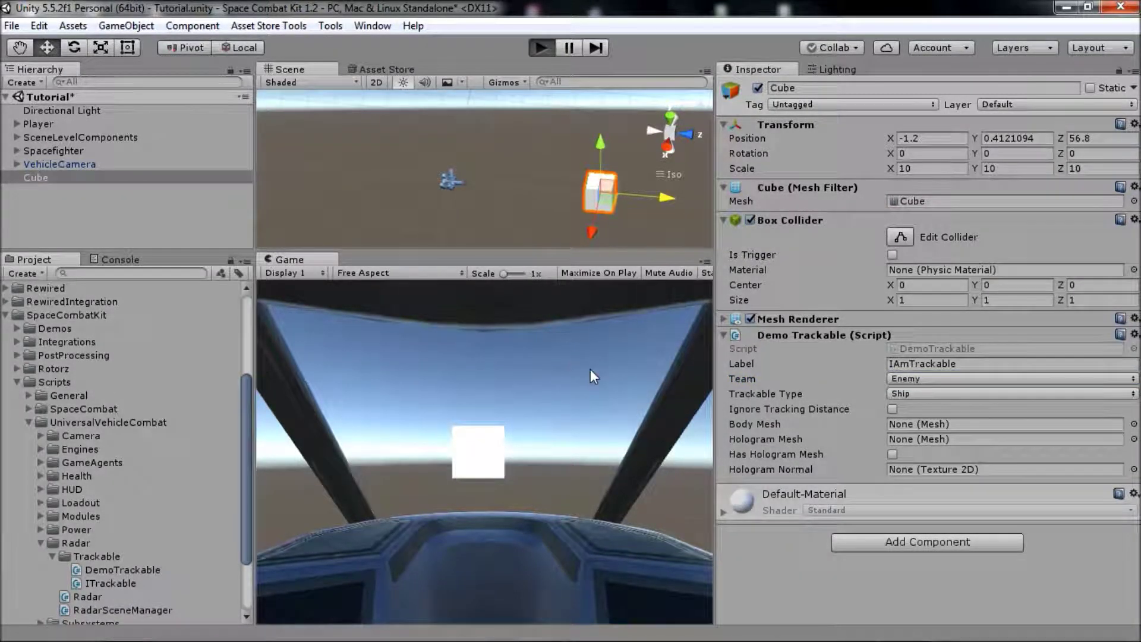